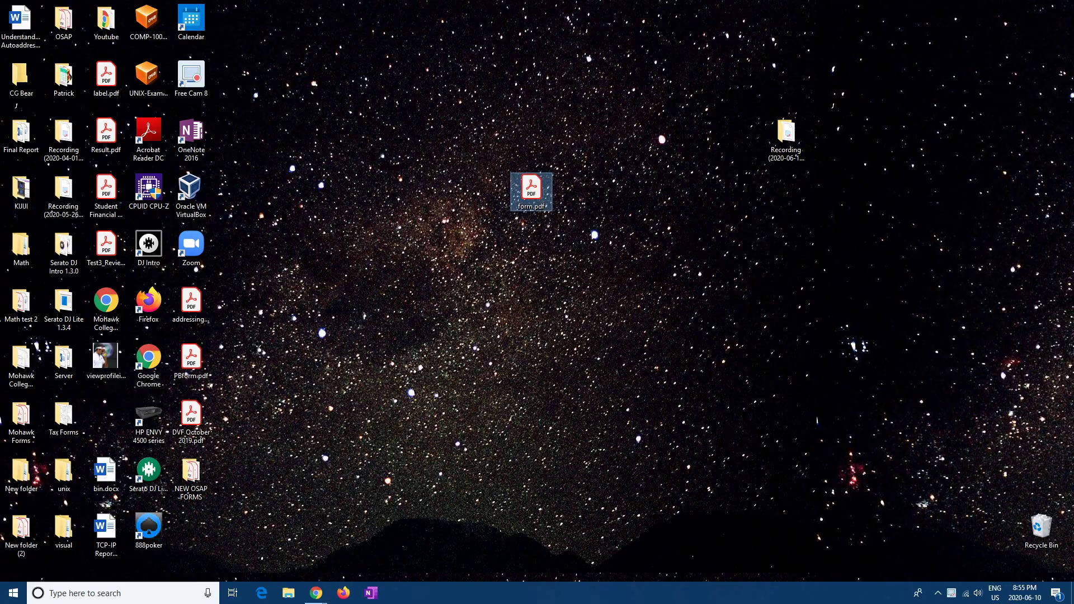
Open form.pdf from the desktop in a maximised window and look over the long-term care application form.
{"action": "double_click", "coordinate": [532, 191]}
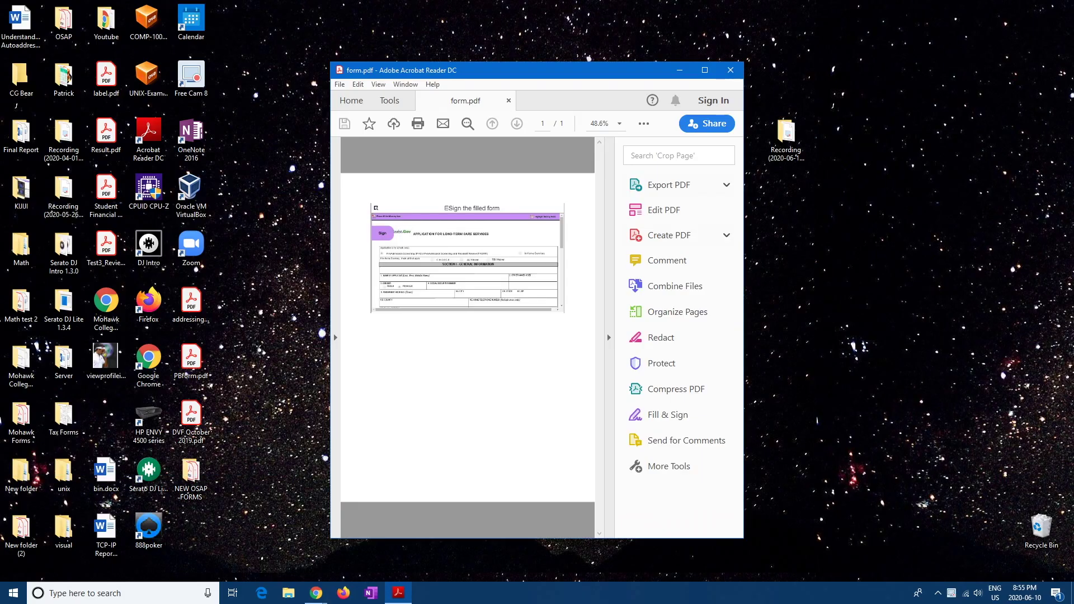
{"action": "left_click", "coordinate": [705, 70]}
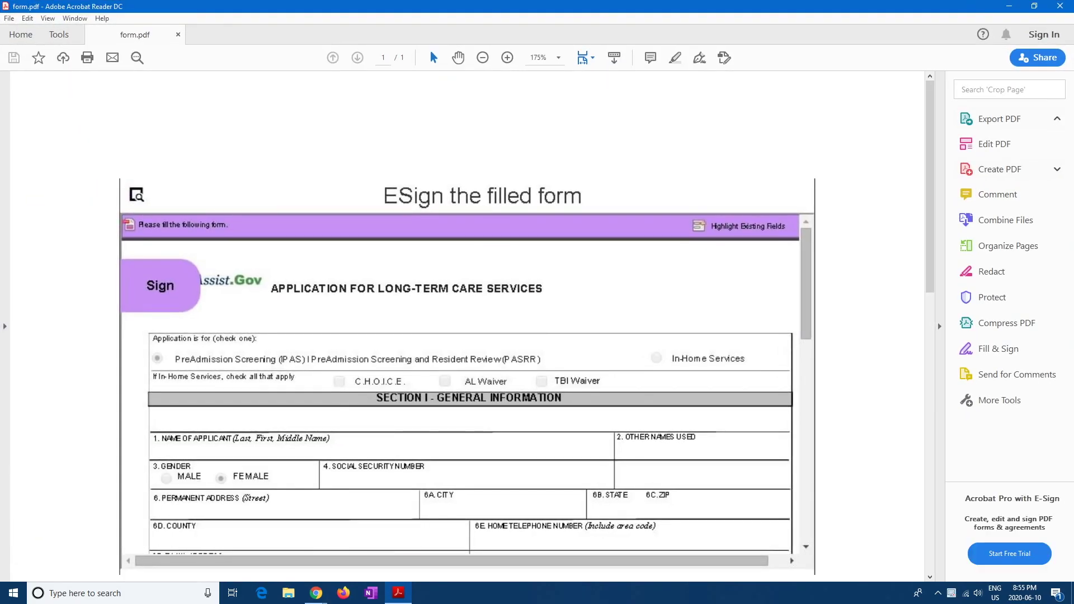
{"action": "scroll", "coordinate": [467, 325], "scroll_direction": "down", "scroll_amount": 3}
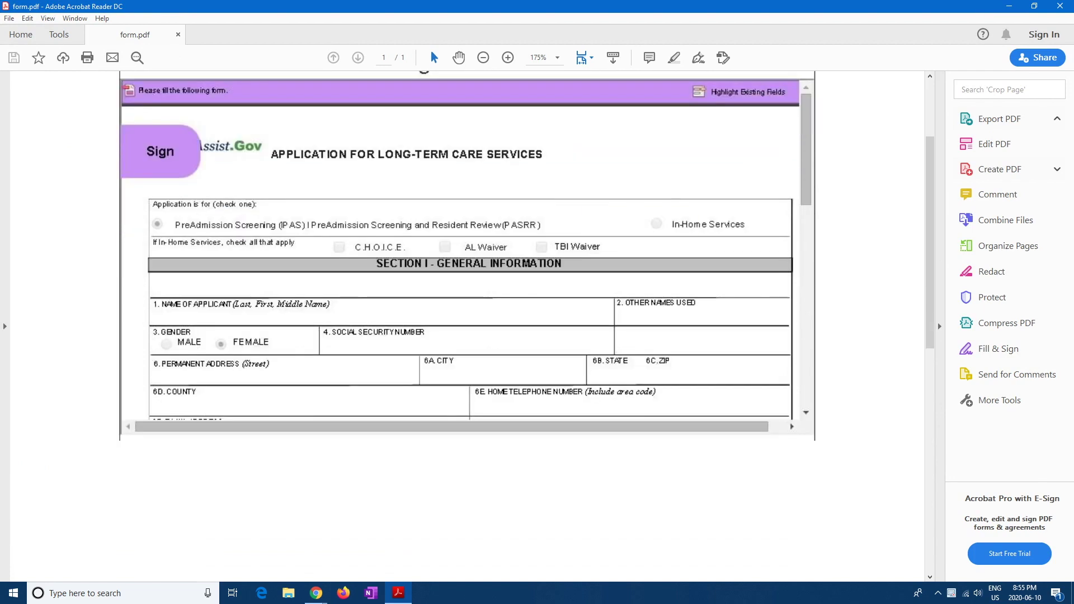
{"action": "scroll", "coordinate": [288, 269], "scroll_direction": "down", "scroll_amount": 5}
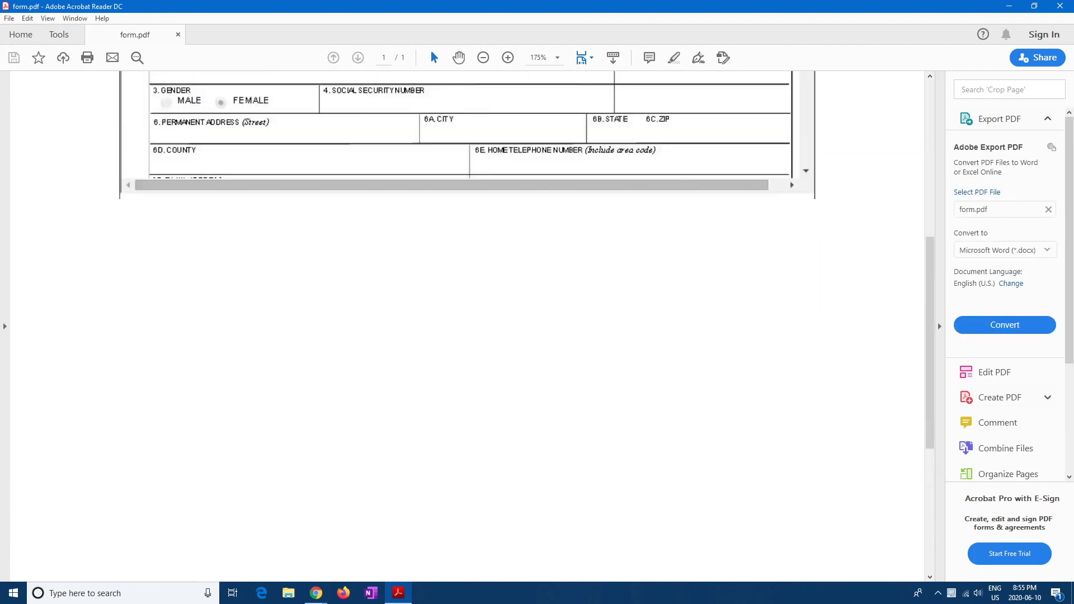
{"action": "scroll", "coordinate": [468, 251], "scroll_direction": "up", "scroll_amount": 5}
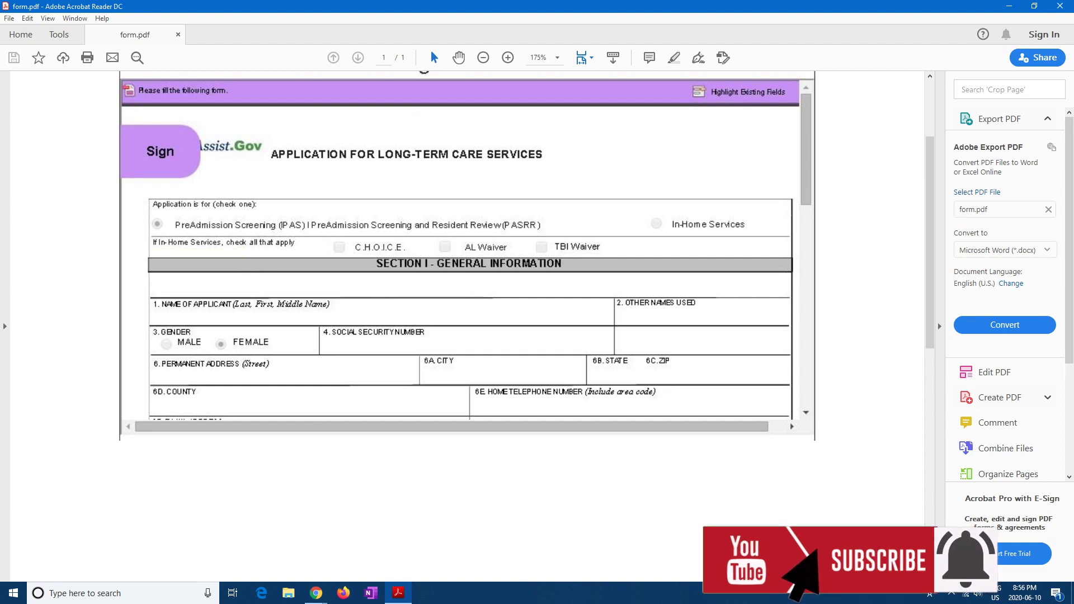
Start Fill & Sign on the form and remove the previously saved signature and initials.
{"action": "left_click", "coordinate": [697, 58]}
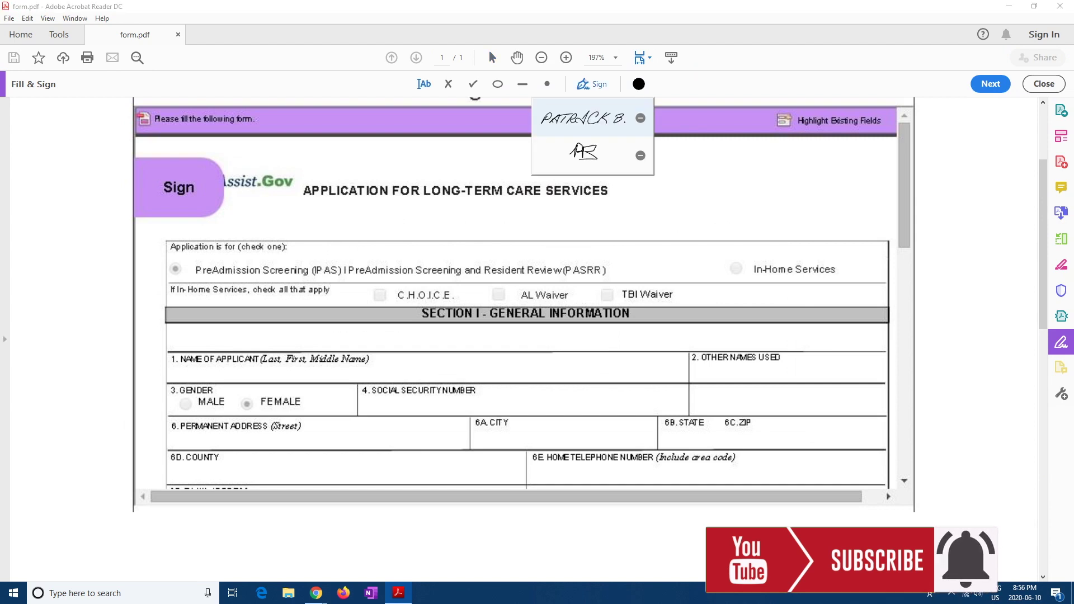
{"action": "left_click", "coordinate": [640, 119]}
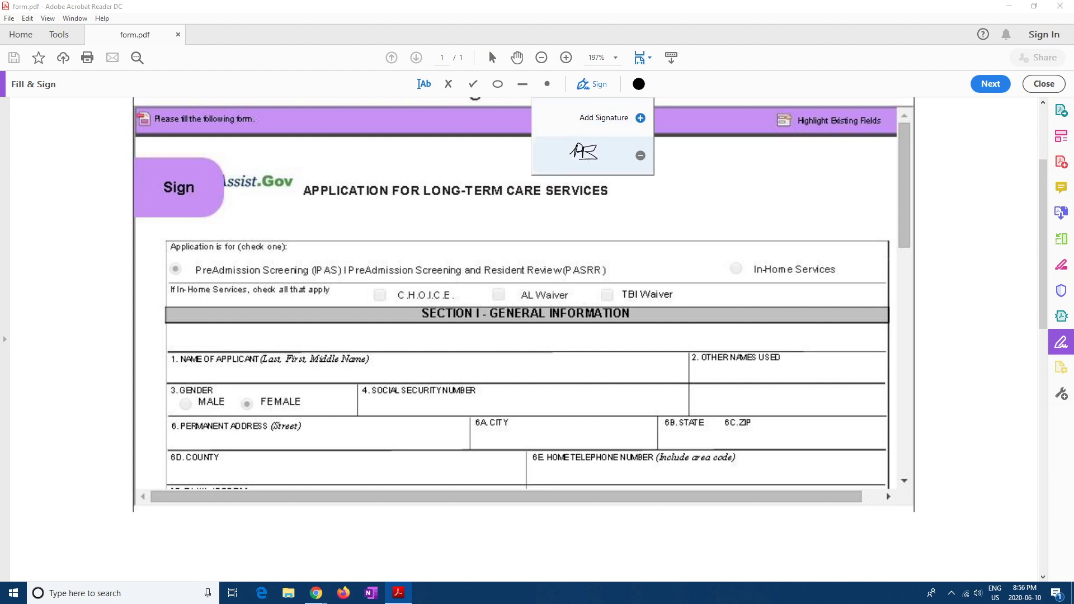
{"action": "left_click", "coordinate": [641, 155]}
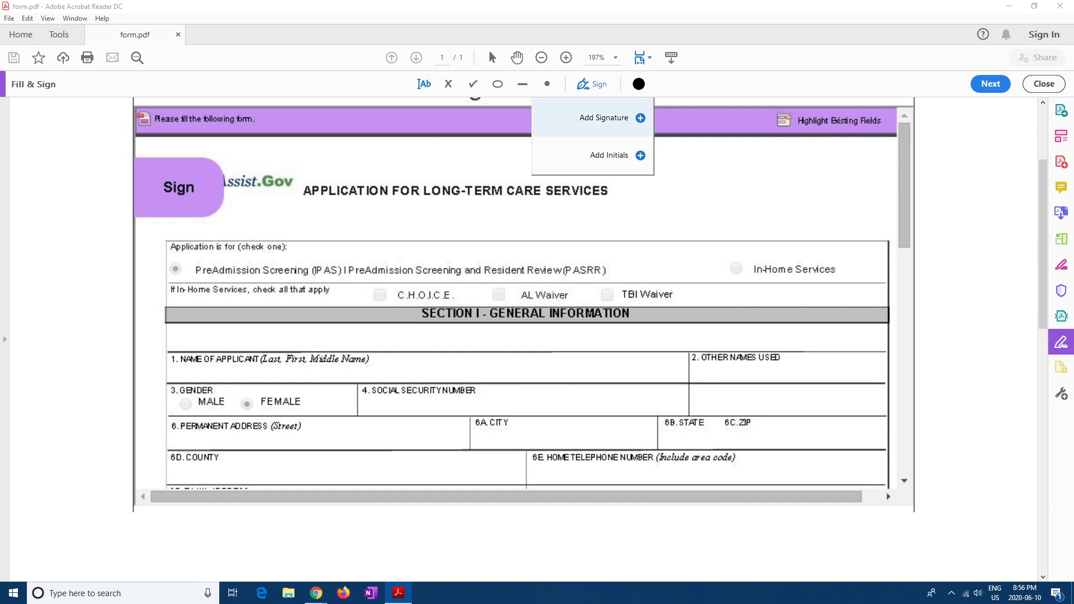
Create a typed signature with the signer's name and place it in the blank row above the Name of Applicant field.
{"action": "left_click", "coordinate": [604, 117]}
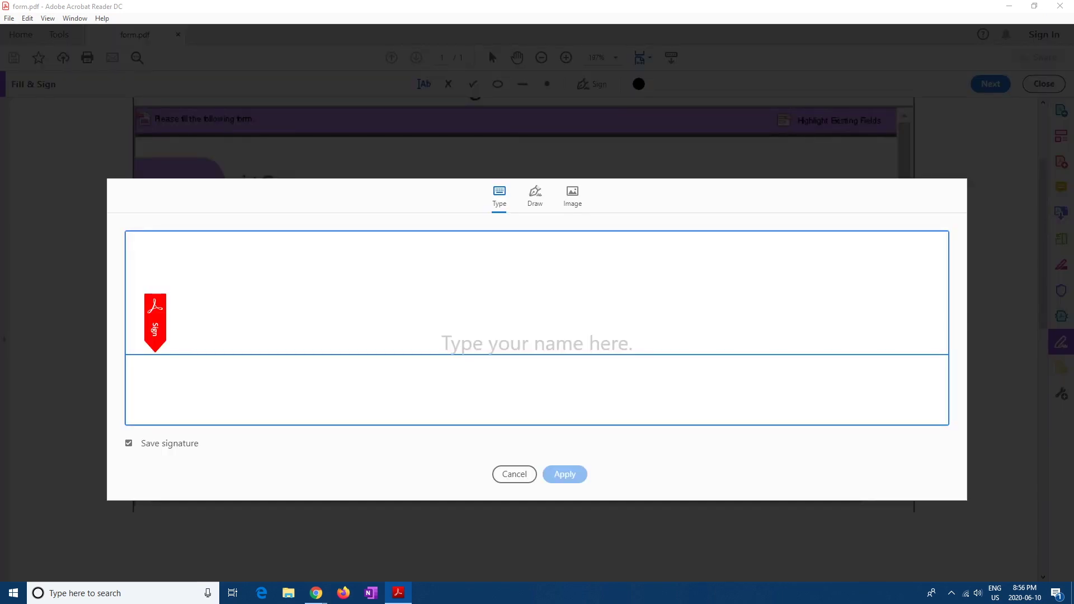
{"action": "type", "text": "Pa"}
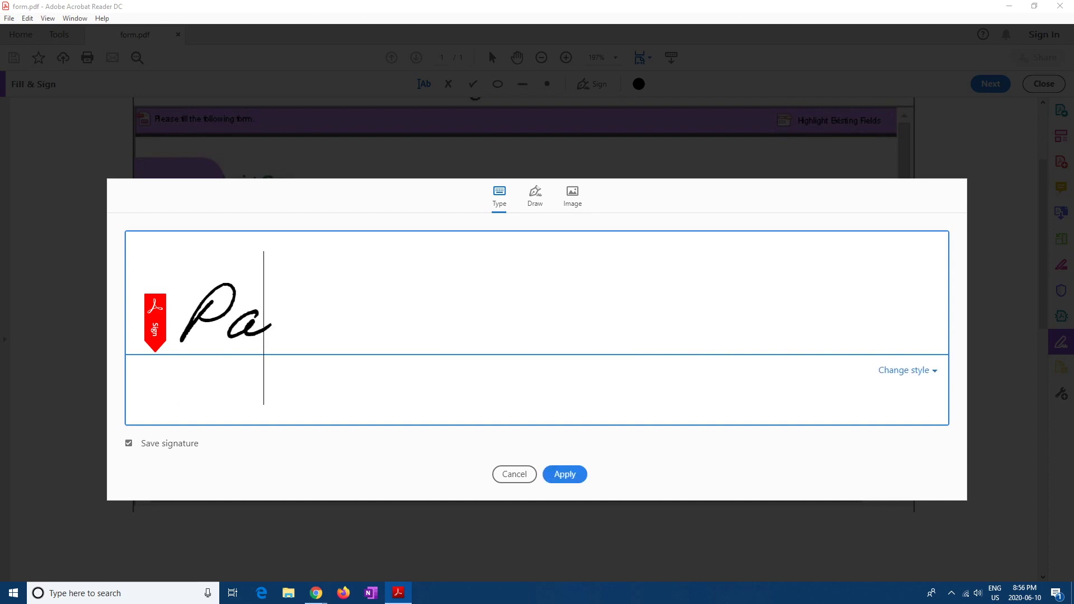
{"action": "type", "text": "trick"}
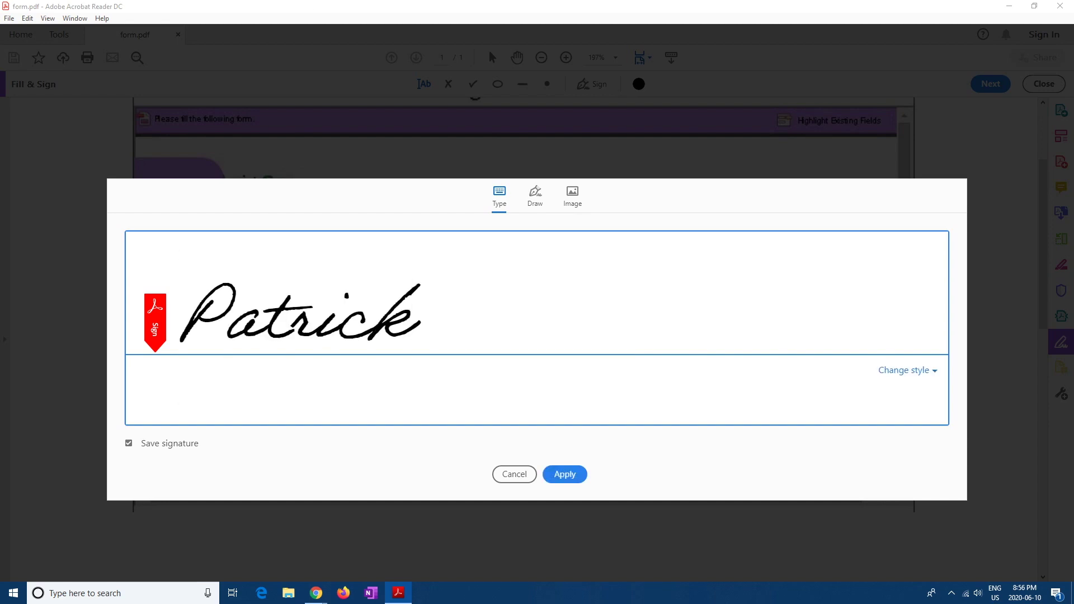
{"action": "type", "text": " B."}
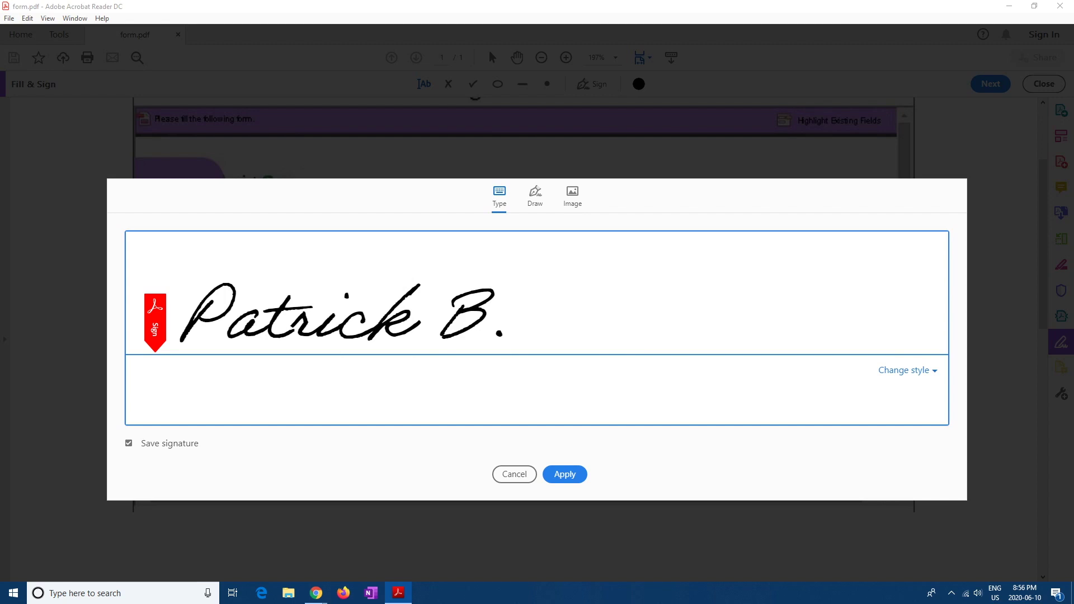
{"action": "key", "text": "ctrl+a"}
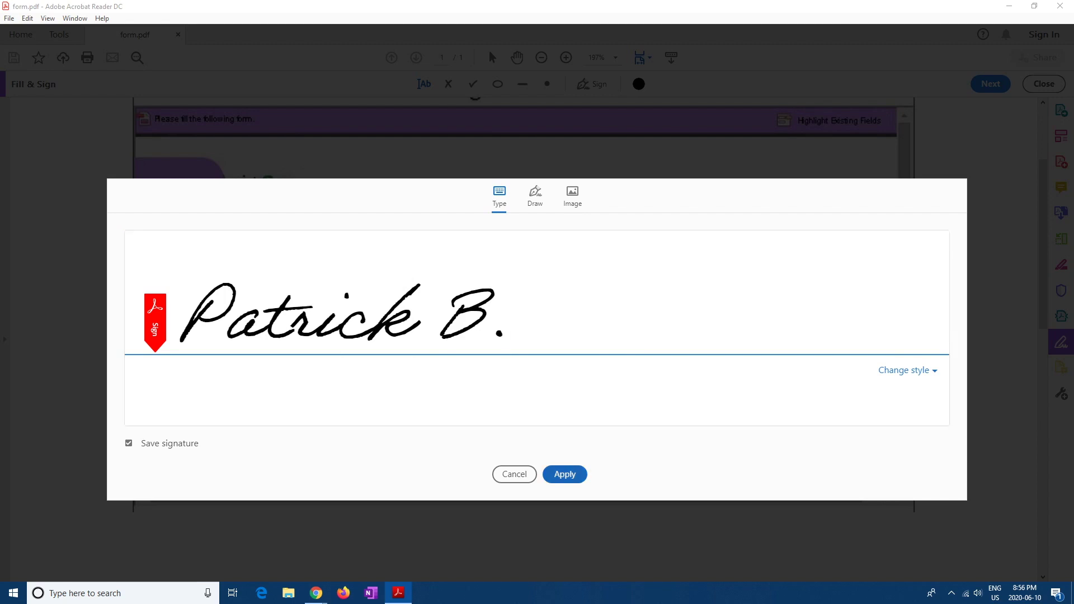
{"action": "key", "text": "BackSpace"}
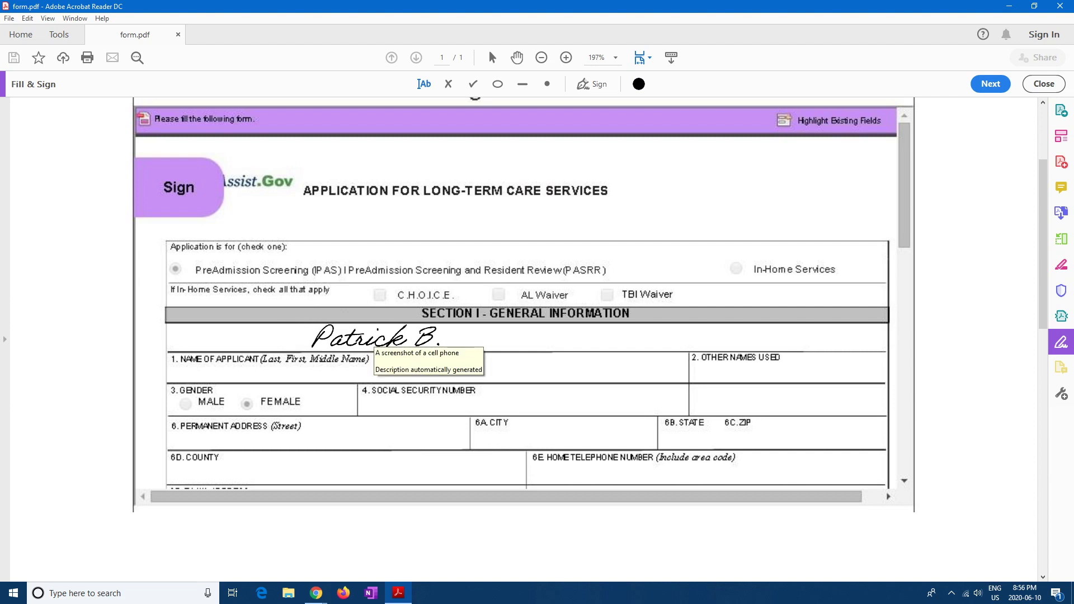
{"action": "left_click", "coordinate": [375, 337]}
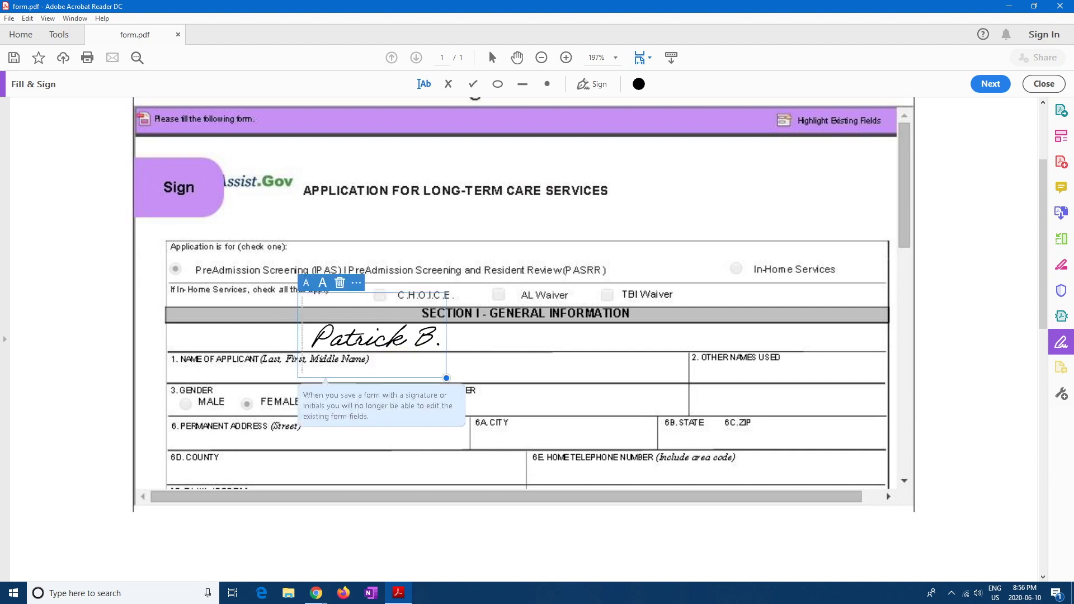
{"action": "key", "text": "Escape"}
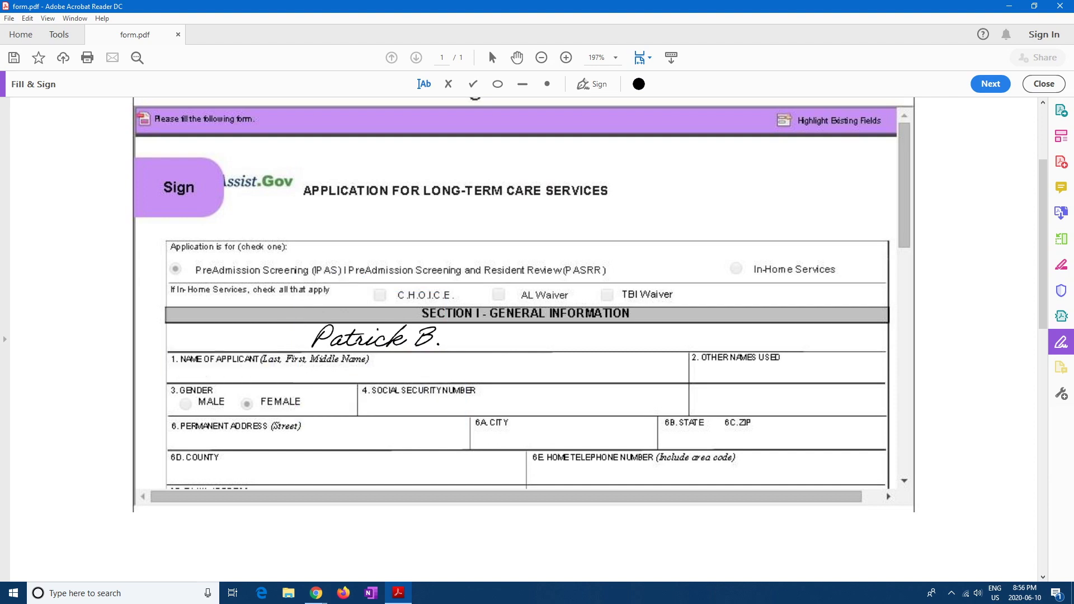
{"action": "key", "text": "ctrl+s"}
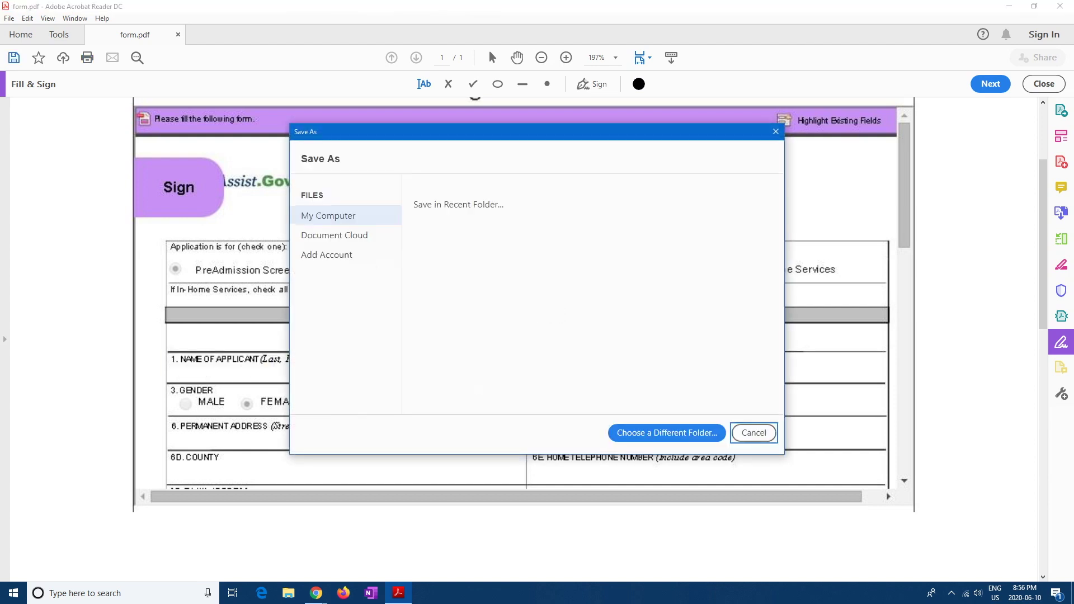
{"action": "left_click", "coordinate": [593, 282]}
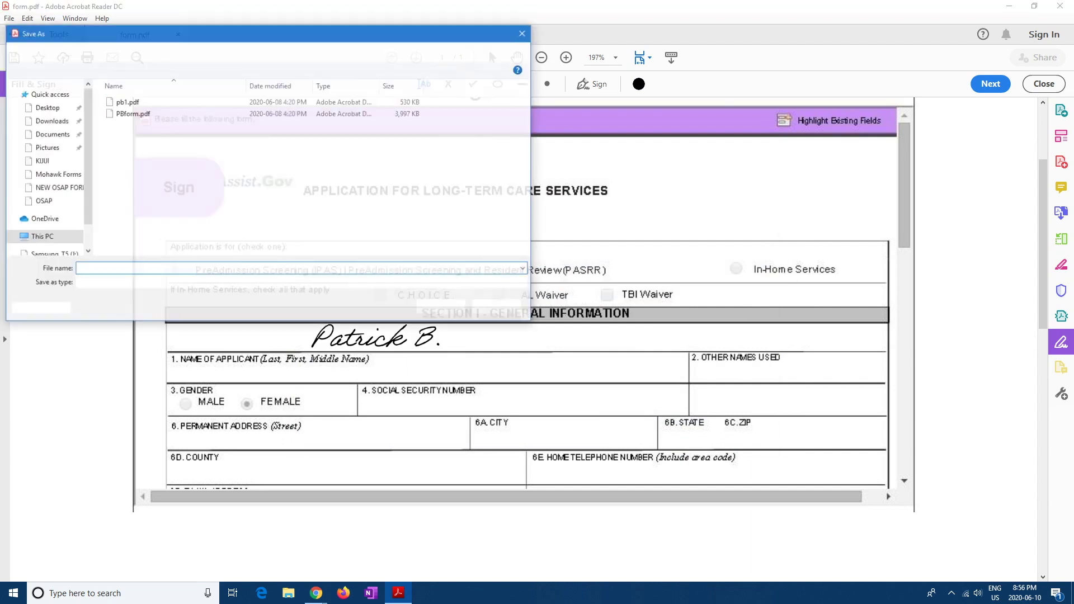
{"action": "key", "text": "Return"}
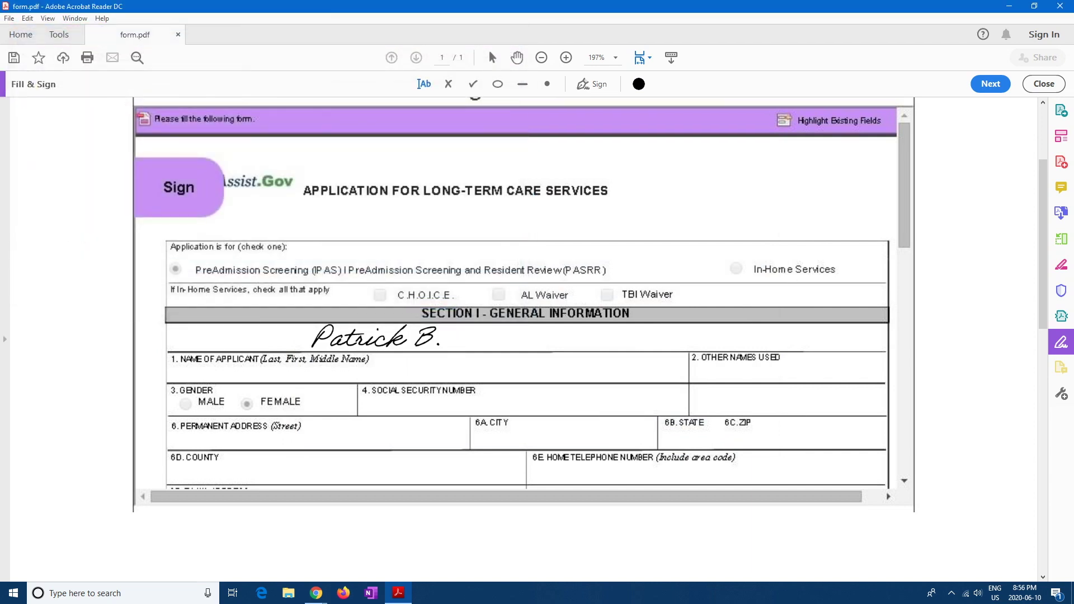
Save the signed form to the Desktop folder as form.pdf, replacing the existing file, and close the program.
{"action": "left_click", "coordinate": [9, 18]}
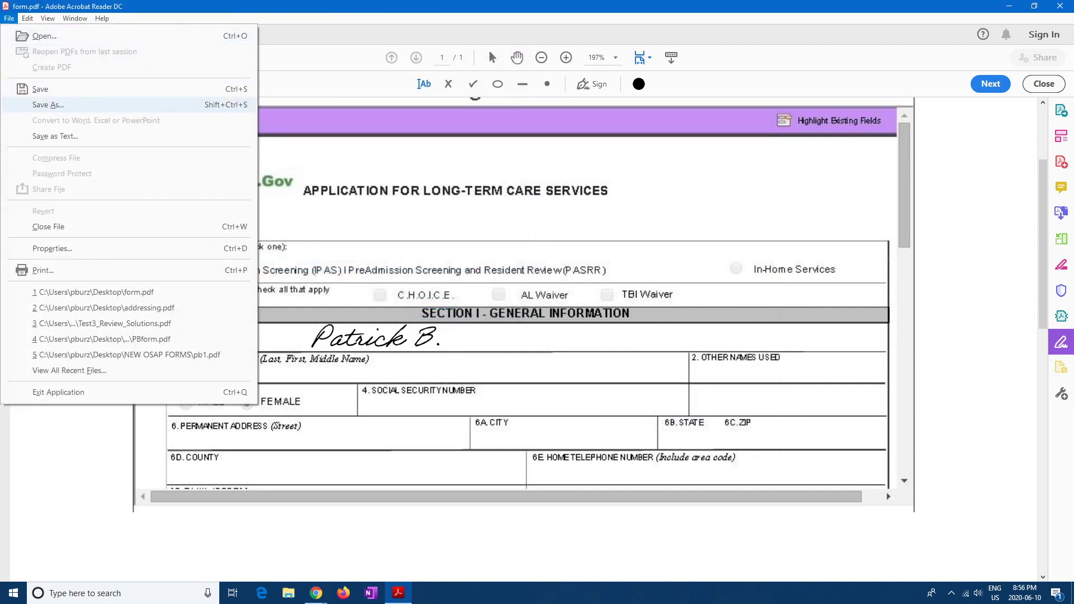
{"action": "key", "text": "Up"}
{"action": "key", "text": "Return"}
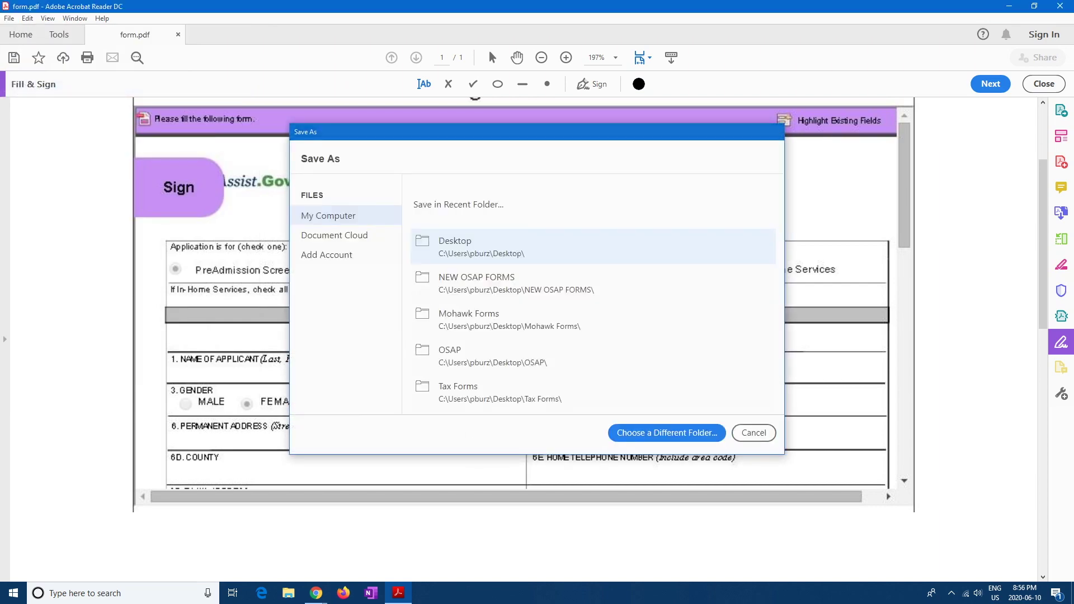
{"action": "key", "text": "Return"}
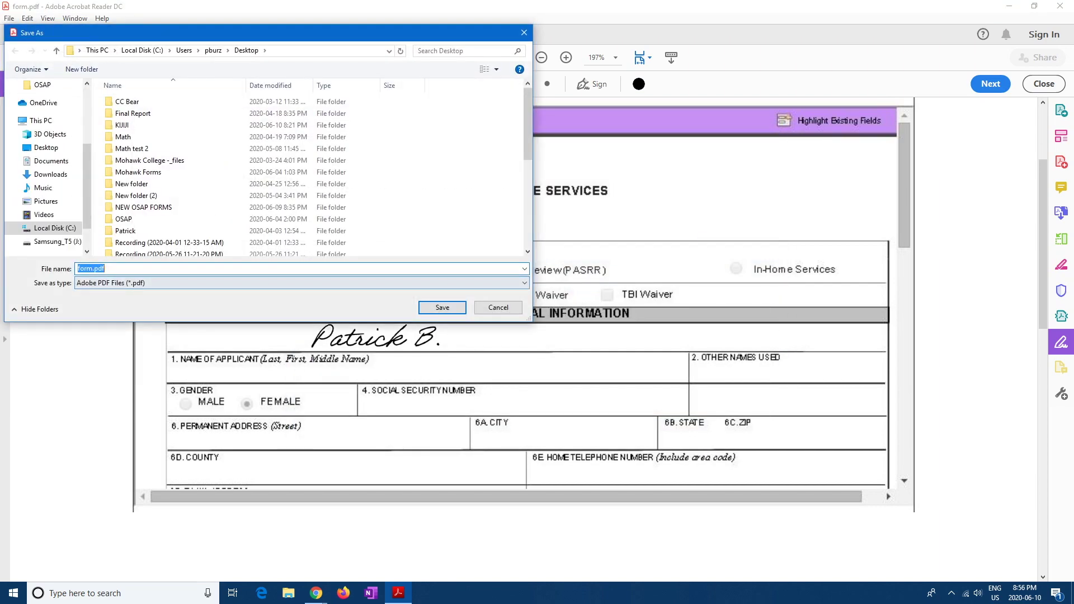
{"action": "key", "text": "Return"}
{"action": "key", "text": "Left"}
{"action": "key", "text": "Return"}
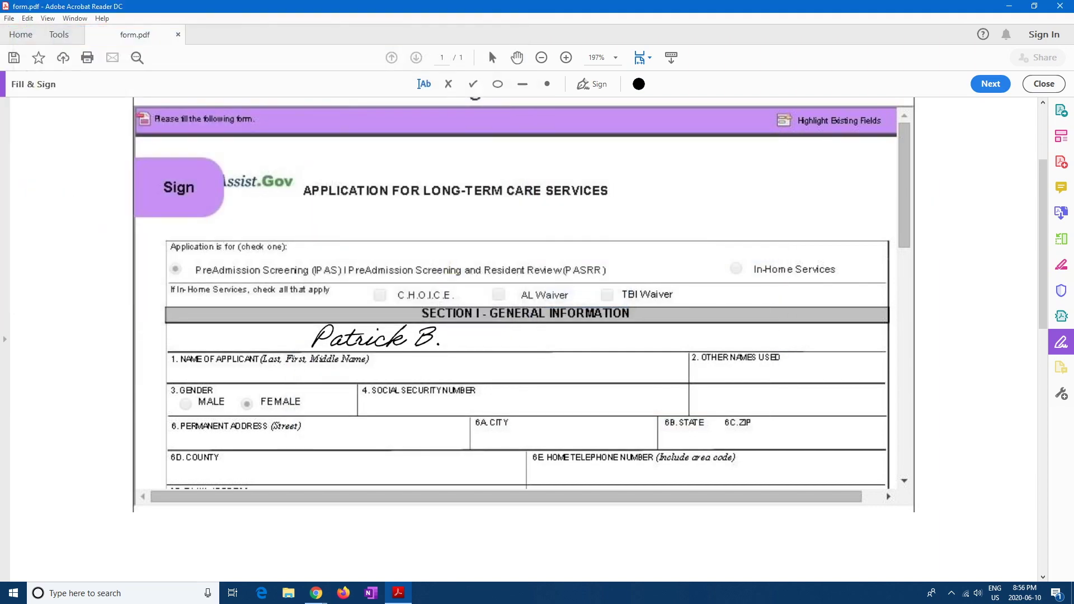
{"action": "key", "text": "alt+F4"}
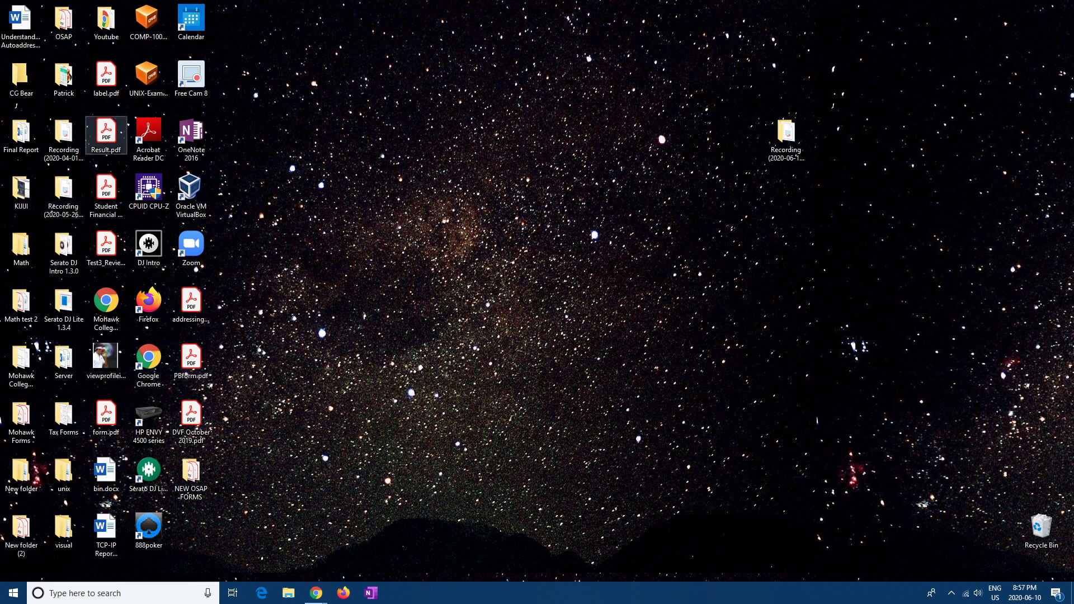
{"action": "left_click", "coordinate": [109, 63]}
{"action": "key", "text": "d"}
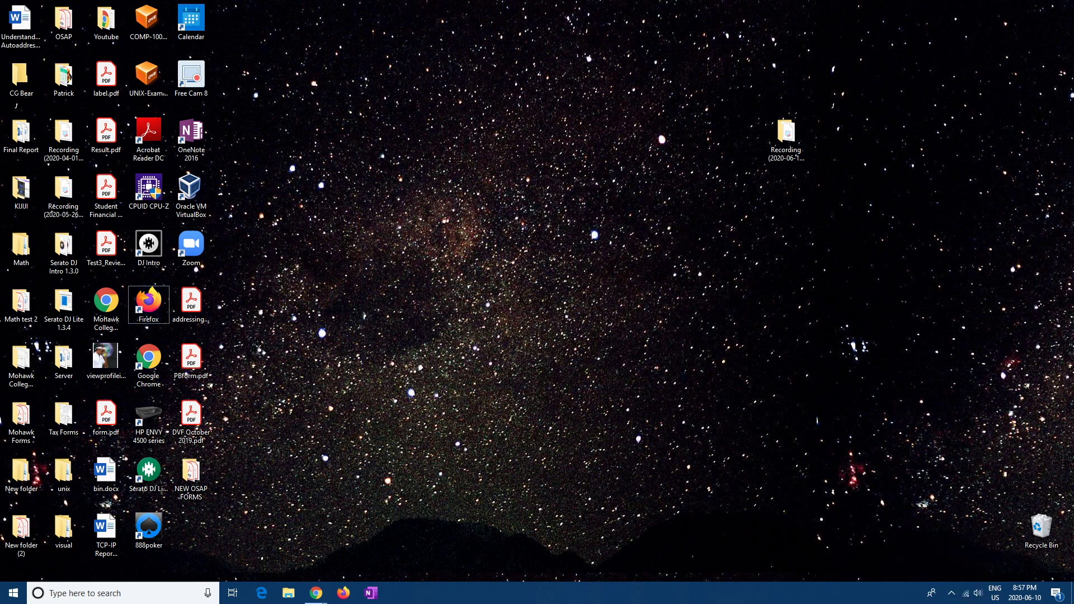
{"action": "double_click", "coordinate": [191, 302]}
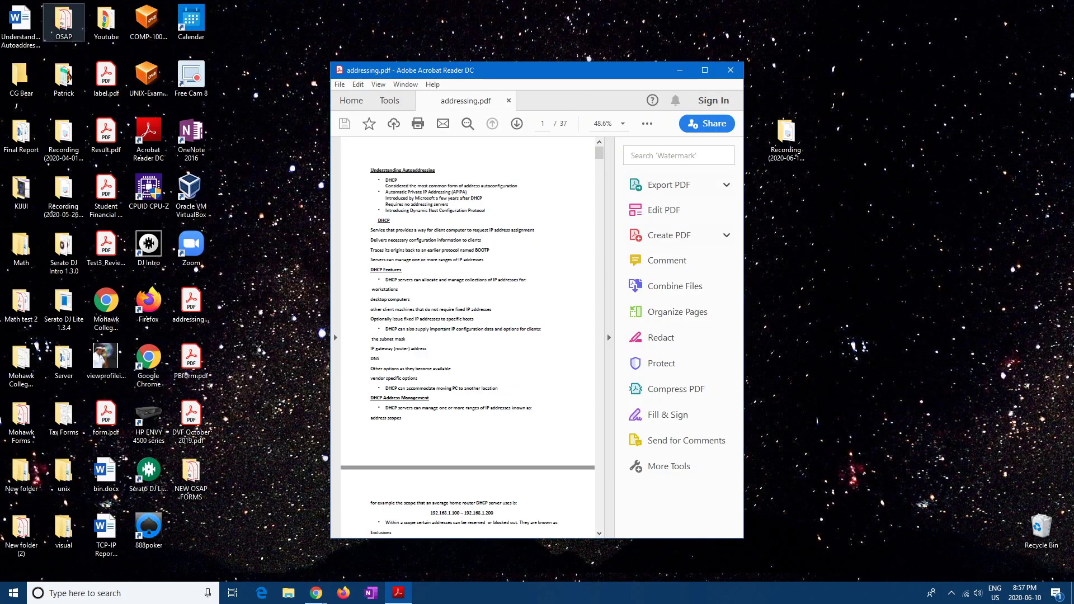
{"action": "left_click", "coordinate": [339, 84]}
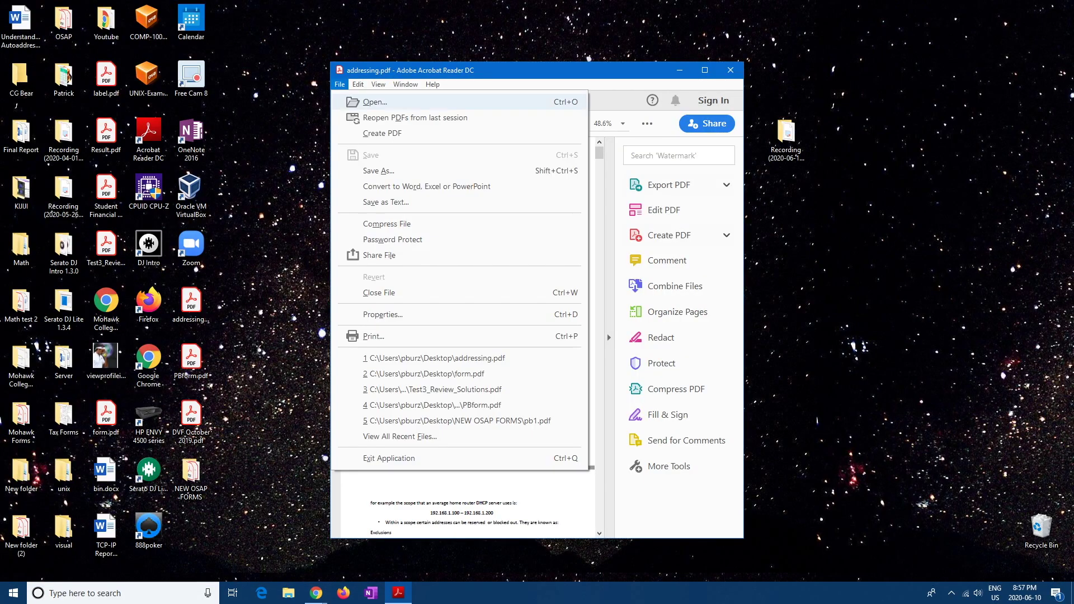
{"action": "left_click", "coordinate": [373, 102]}
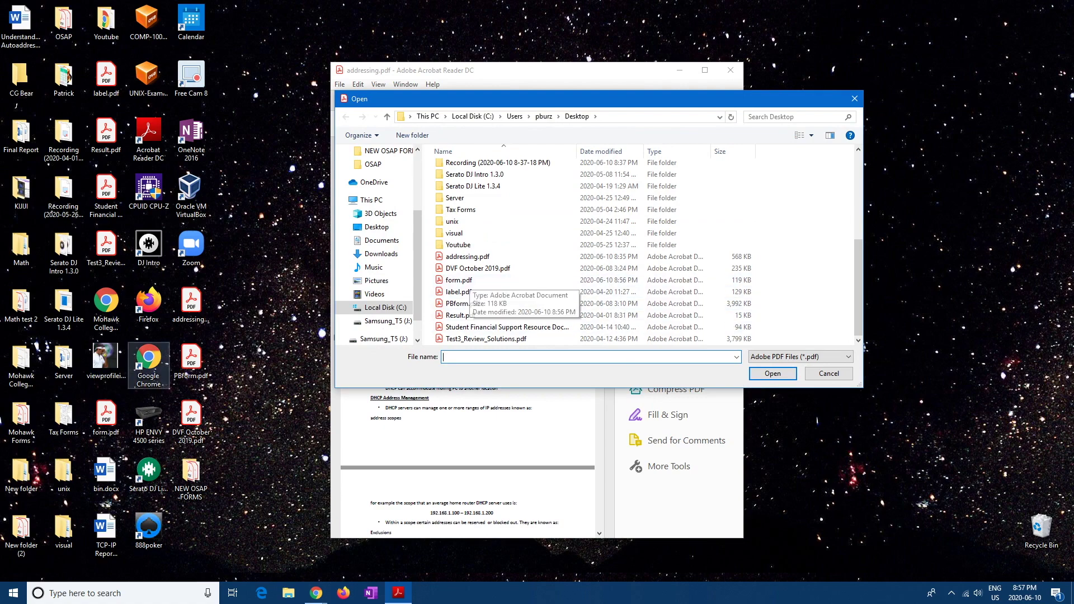
{"action": "key", "text": "Escape"}
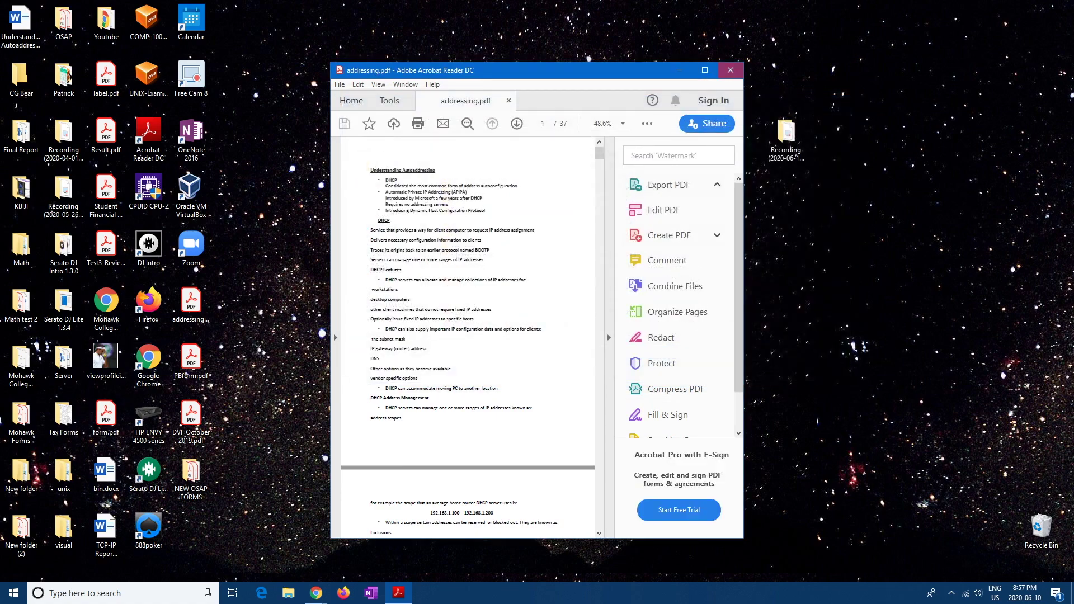
{"action": "key", "text": "alt+F4"}
Reopen form.pdf from the desktop in a maximised window and check whether the placed signature can still be selected.
{"action": "double_click", "coordinate": [106, 415]}
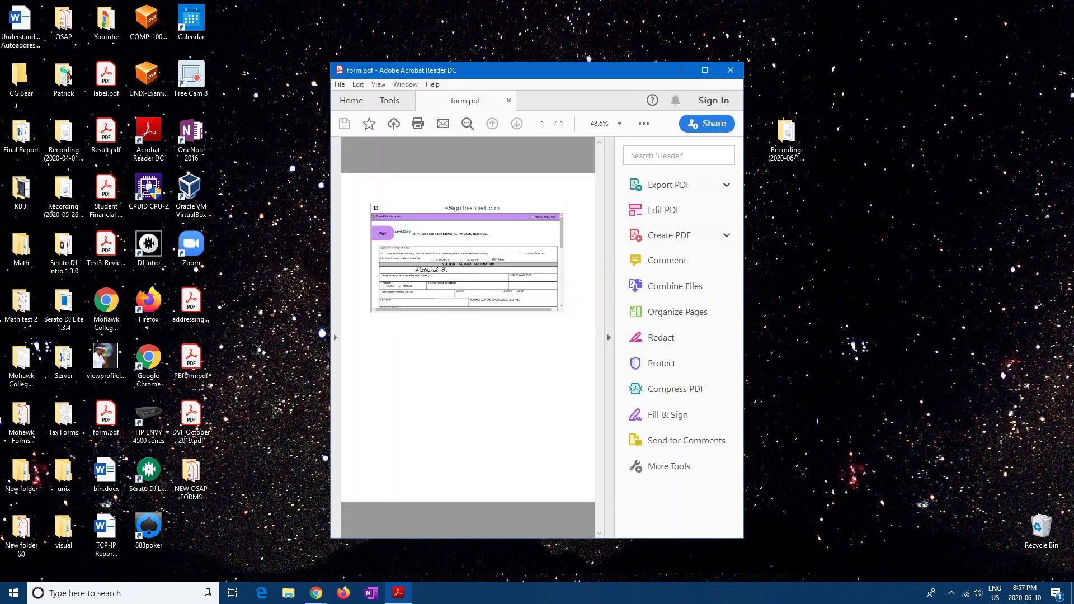
{"action": "key", "text": "super+Up"}
{"action": "scroll", "coordinate": [468, 325], "scroll_direction": "down", "scroll_amount": 3}
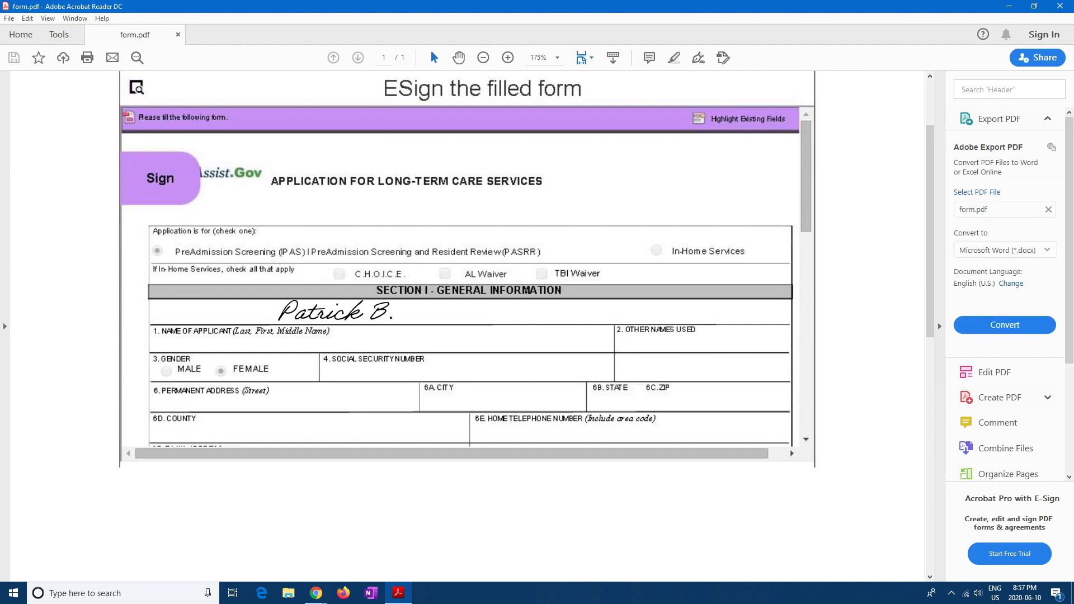
{"action": "left_click", "coordinate": [340, 319]}
{"action": "left_click", "coordinate": [328, 318]}
{"action": "left_click", "coordinate": [317, 317]}
In Fill & Sign, create hand-drawn initials showing the signer's first name and last initial, and place them beside the typed signature.
{"action": "left_click", "coordinate": [698, 57]}
{"action": "left_click", "coordinate": [592, 84]}
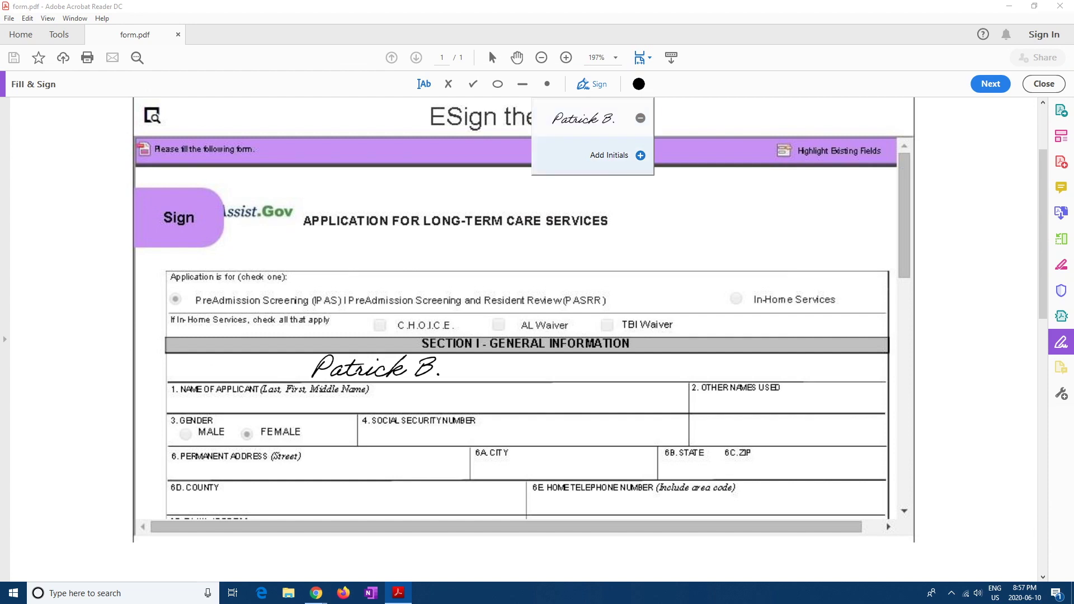
{"action": "left_click", "coordinate": [610, 155]}
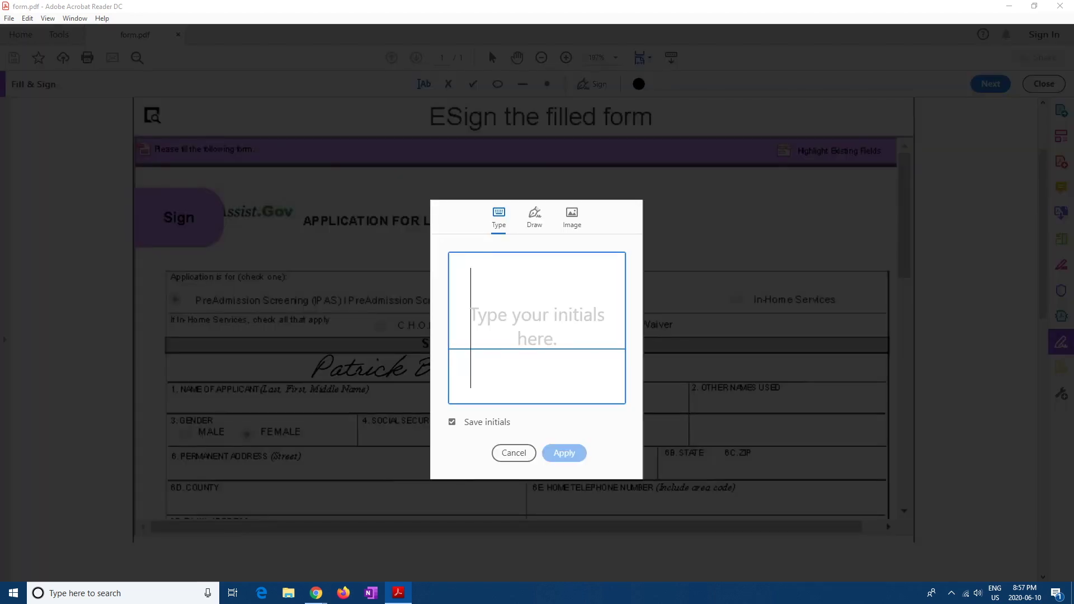
{"action": "left_click", "coordinate": [534, 218]}
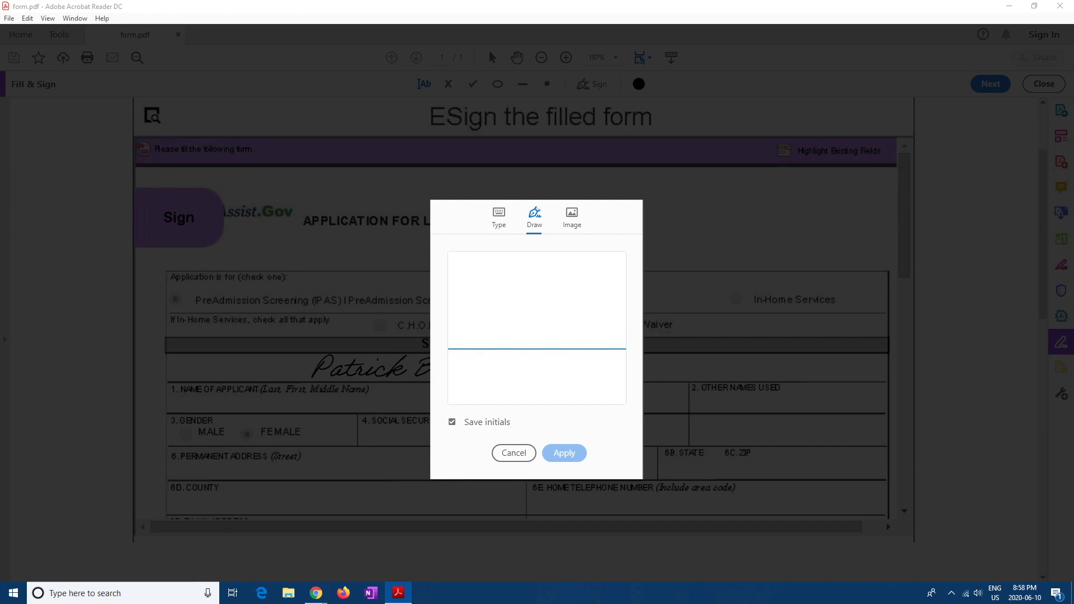
{"action": "mouse_move", "coordinate": [451, 331]}
{"action": "left_mouse_down"}
{"action": "mouse_move", "coordinate": [487, 291]}
{"action": "mouse_move", "coordinate": [480, 352]}
{"action": "mouse_move", "coordinate": [507, 309]}
{"action": "left_mouse_up"}
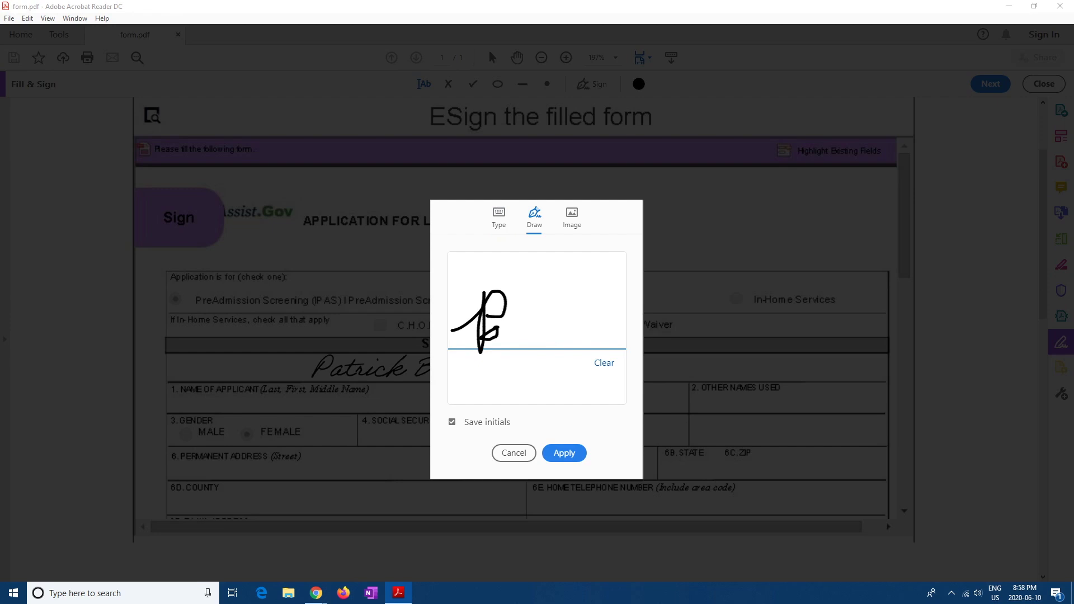
{"action": "left_click_drag", "start_coordinate": [490, 335], "coordinate": [517, 305]}
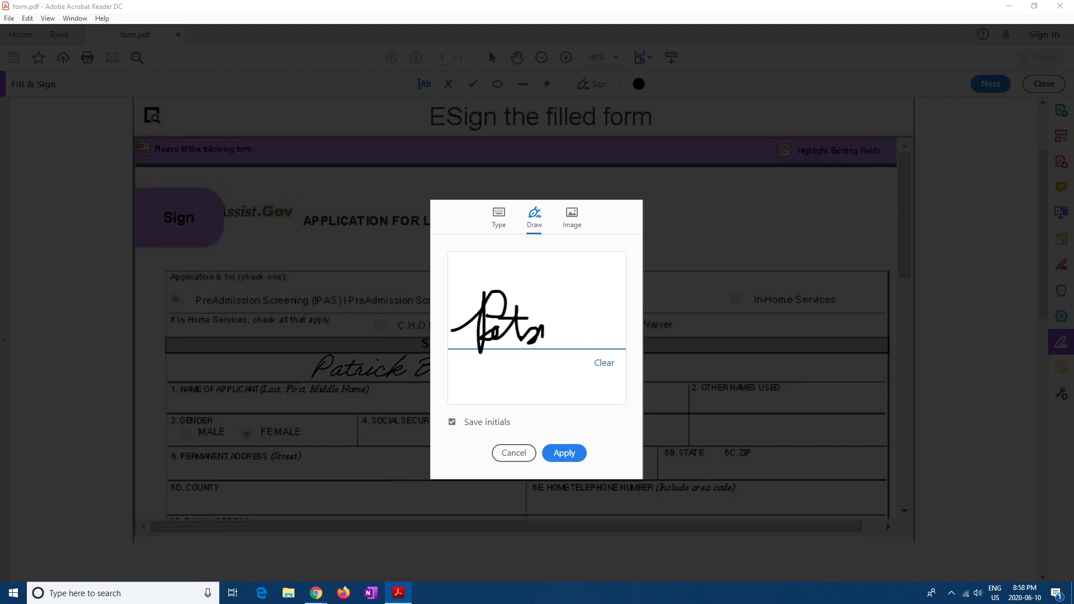
{"action": "mouse_move", "coordinate": [551, 335]}
{"action": "left_mouse_down"}
{"action": "mouse_move", "coordinate": [571, 313]}
{"action": "mouse_move", "coordinate": [571, 345]}
{"action": "mouse_move", "coordinate": [584, 328]}
{"action": "mouse_move", "coordinate": [584, 343]}
{"action": "left_mouse_up"}
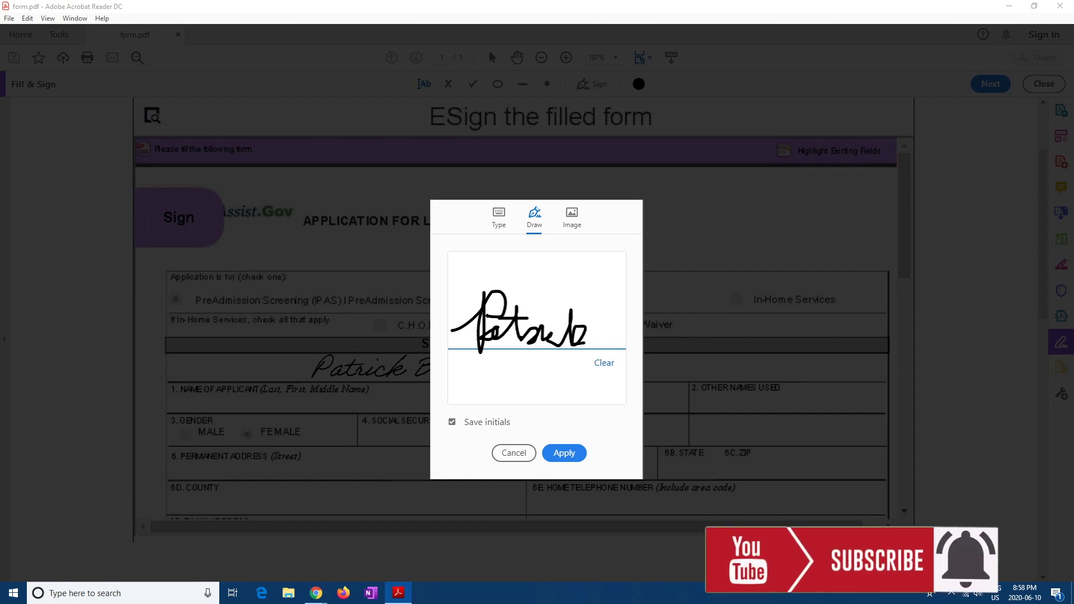
{"action": "left_click", "coordinate": [546, 323]}
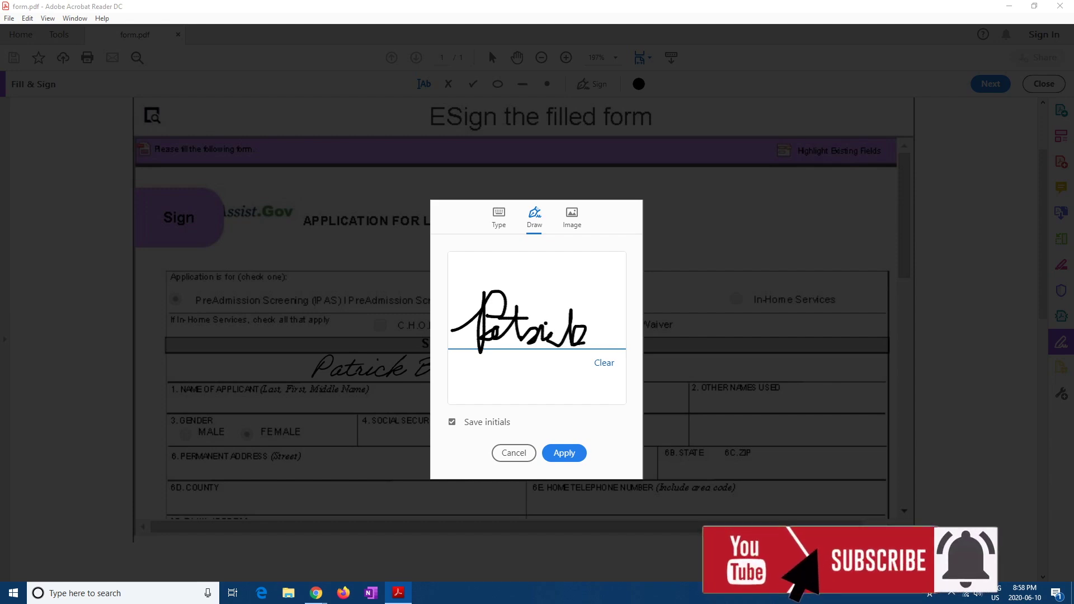
{"action": "mouse_move", "coordinate": [602, 313]}
{"action": "left_mouse_down"}
{"action": "mouse_move", "coordinate": [602, 343]}
{"action": "mouse_move", "coordinate": [612, 313]}
{"action": "mouse_move", "coordinate": [602, 343]}
{"action": "left_mouse_up"}
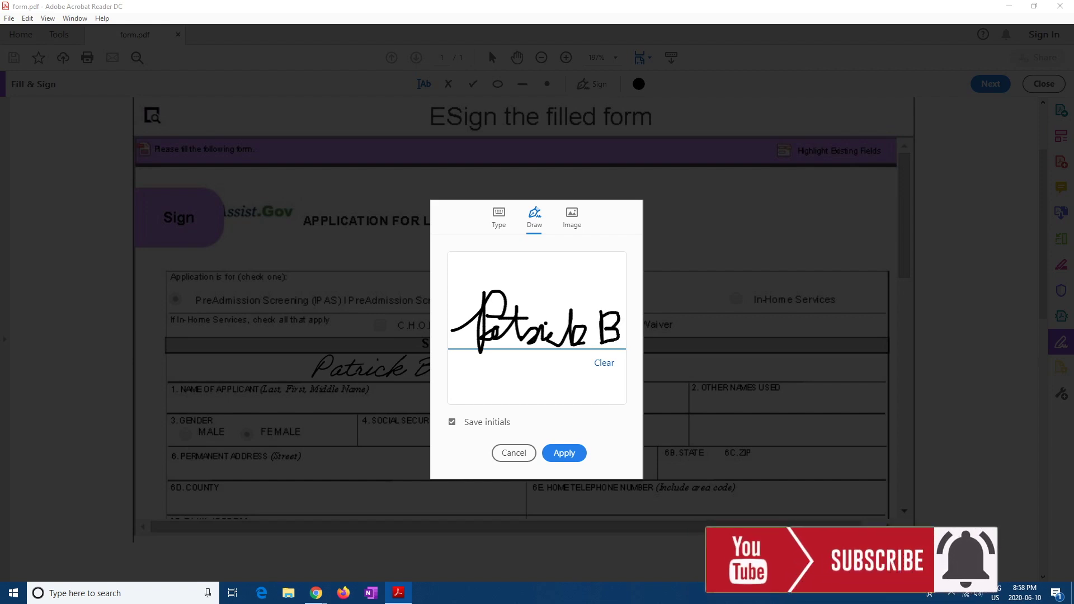
{"action": "left_click", "coordinate": [621, 342]}
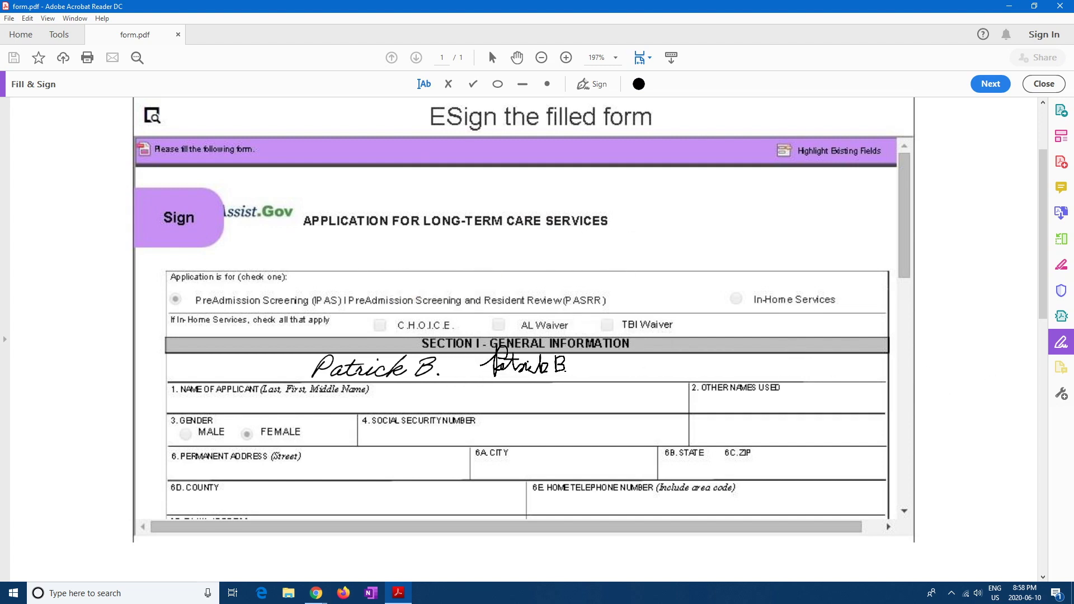
{"action": "left_click", "coordinate": [534, 369]}
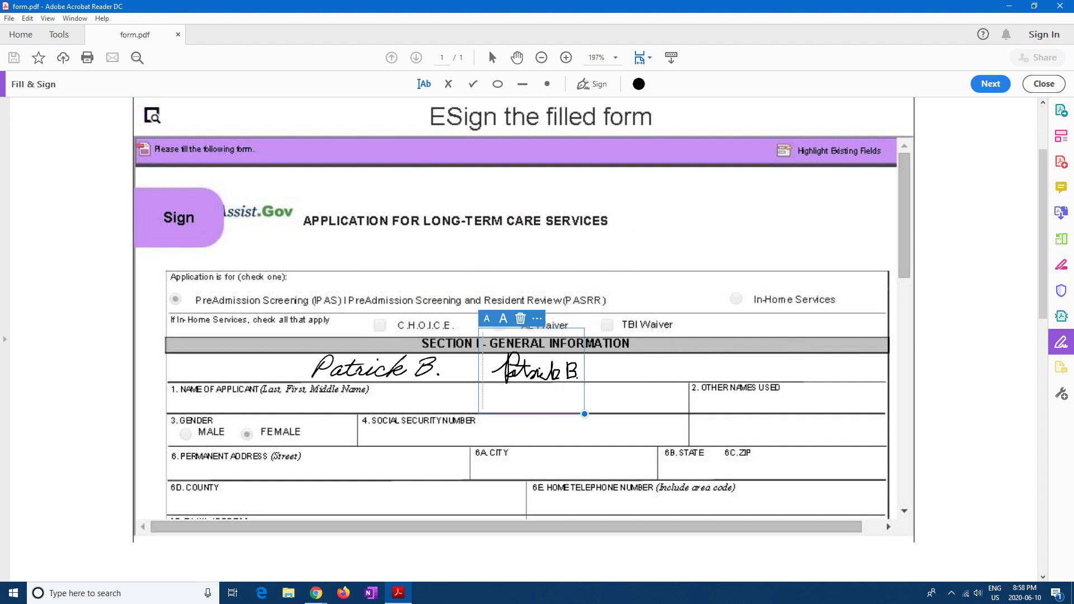
{"action": "key", "text": "Escape"}
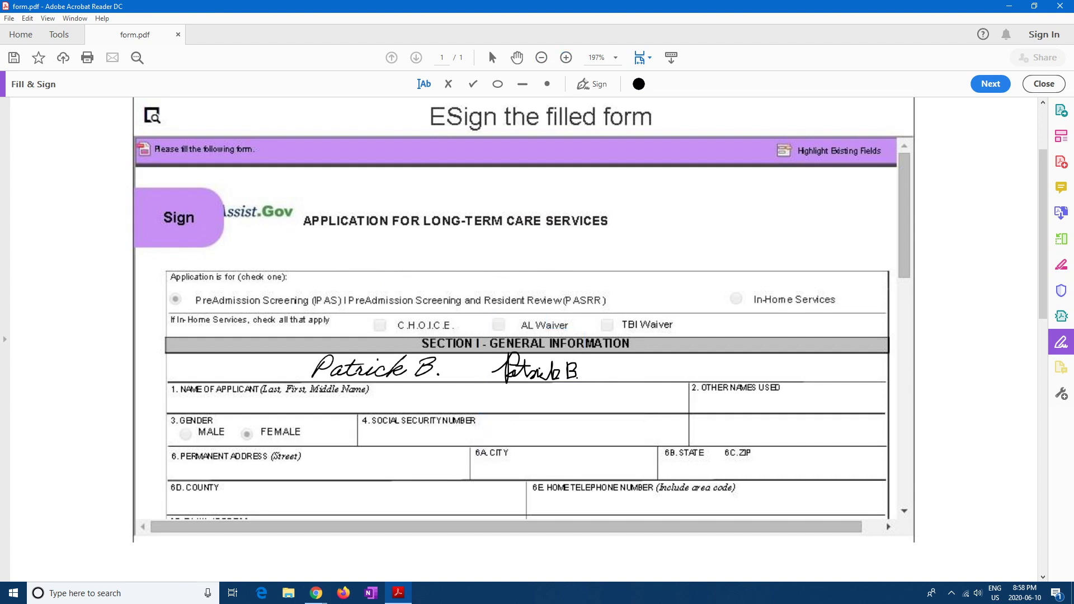
Place another copy of the saved typed signature just above the "Application is for (check one)" row.
{"action": "left_click", "coordinate": [592, 84]}
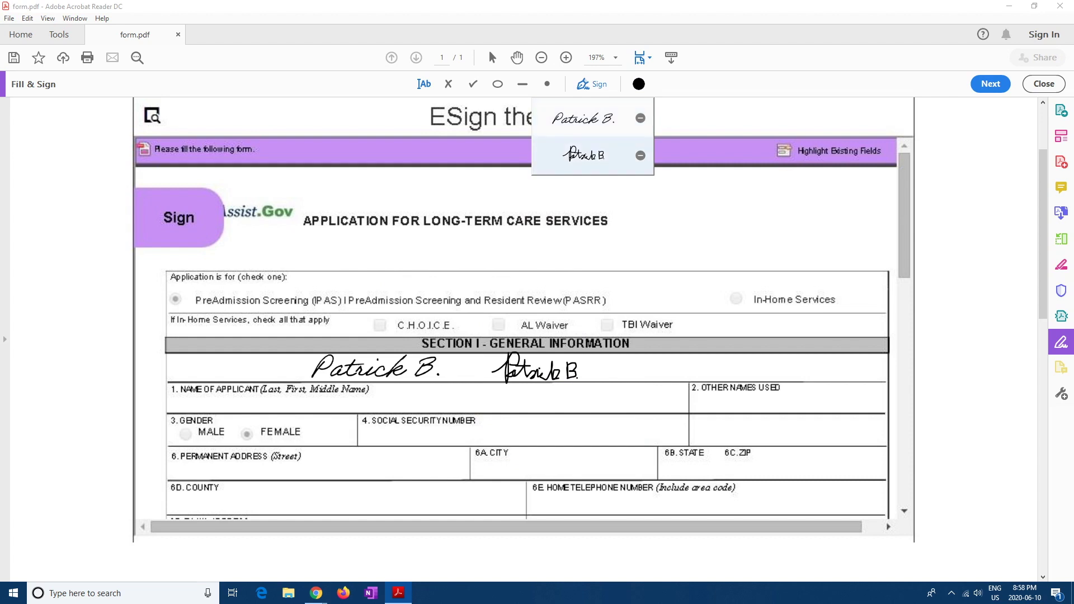
{"action": "key", "text": "Escape"}
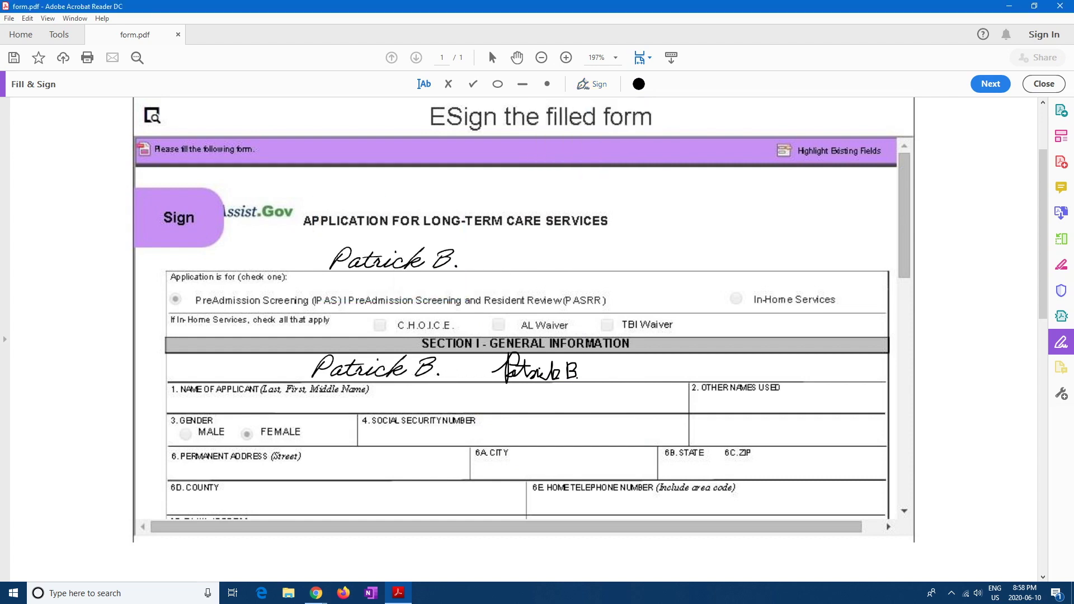
{"action": "left_click", "coordinate": [592, 84]}
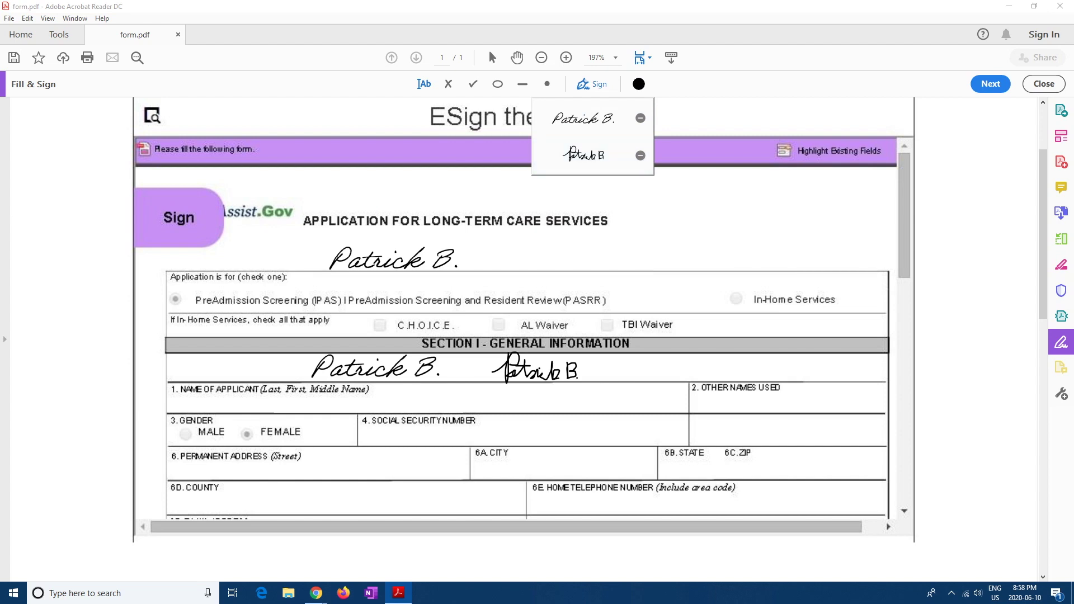
{"action": "left_click", "coordinate": [649, 242]}
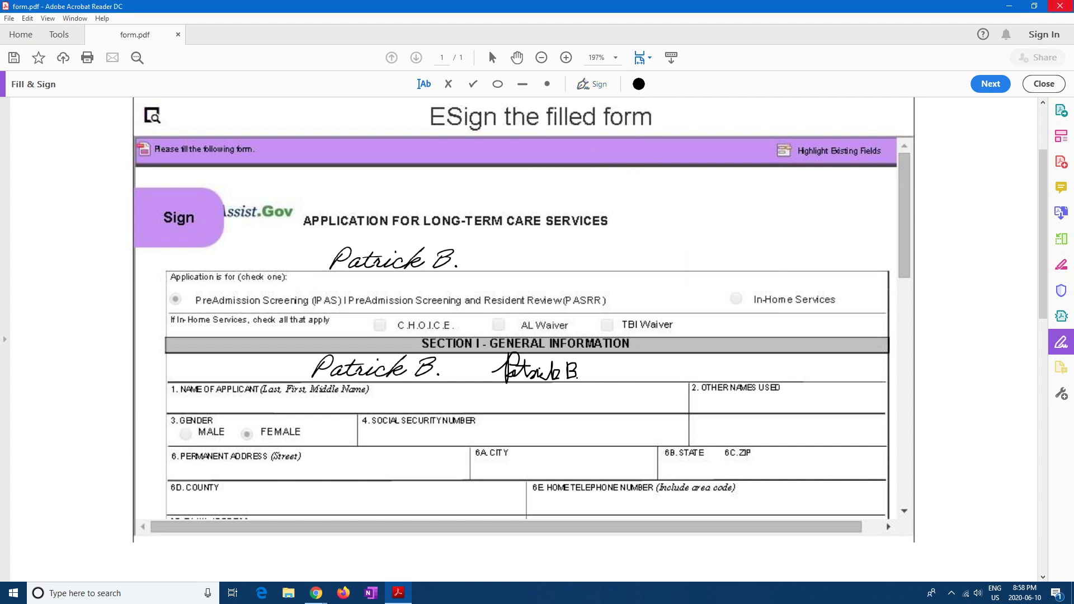